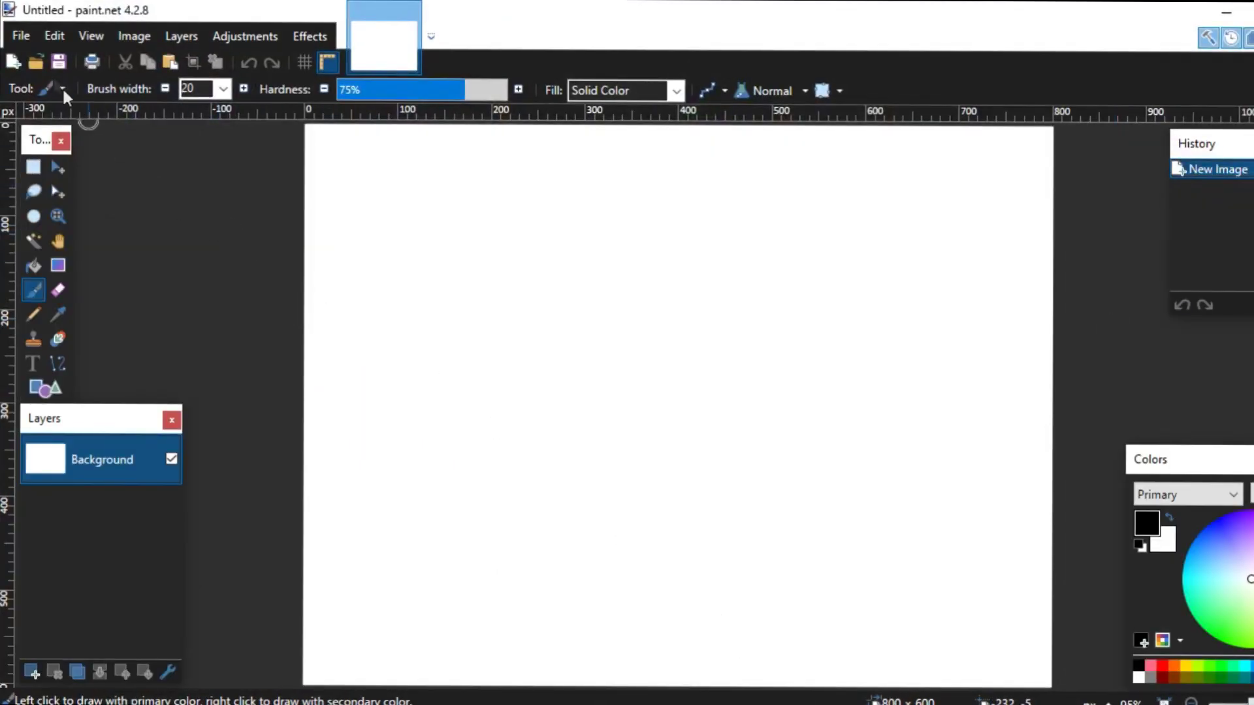
# Open countryball creator.png from the countries folder
pyautogui.click(39, 63)
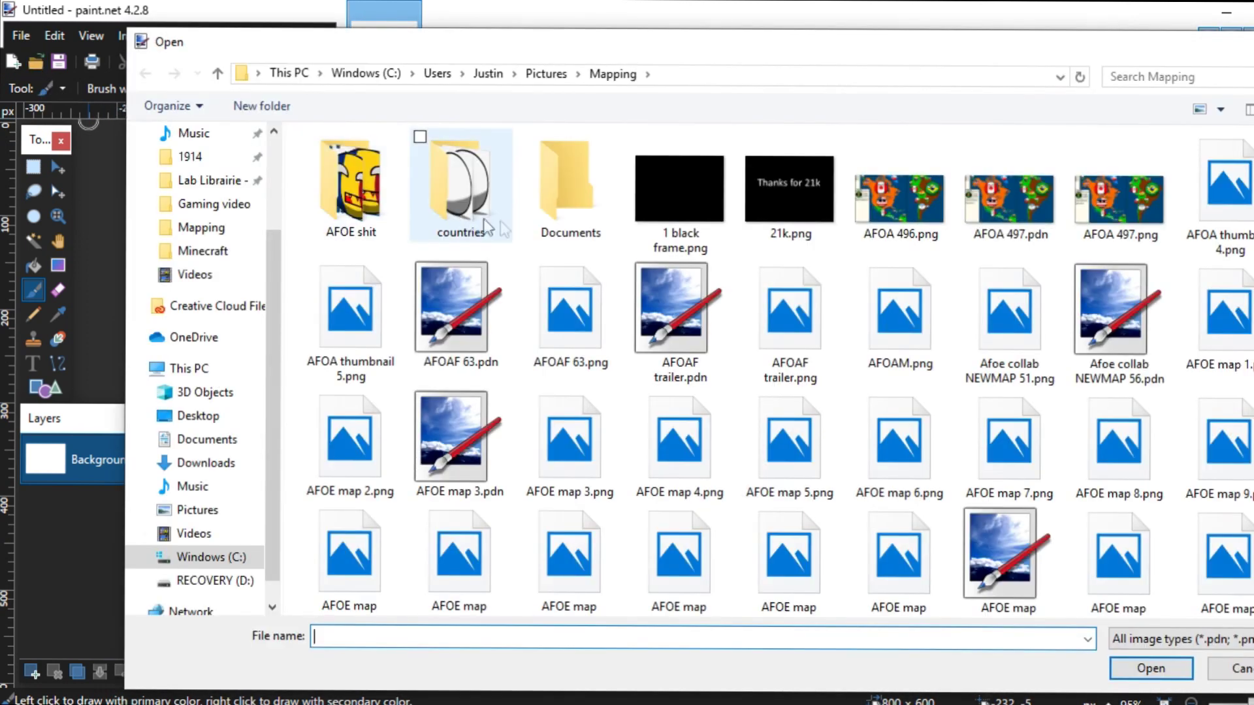
pyautogui.click(481, 211)
pyautogui.doubleClick(480, 211)
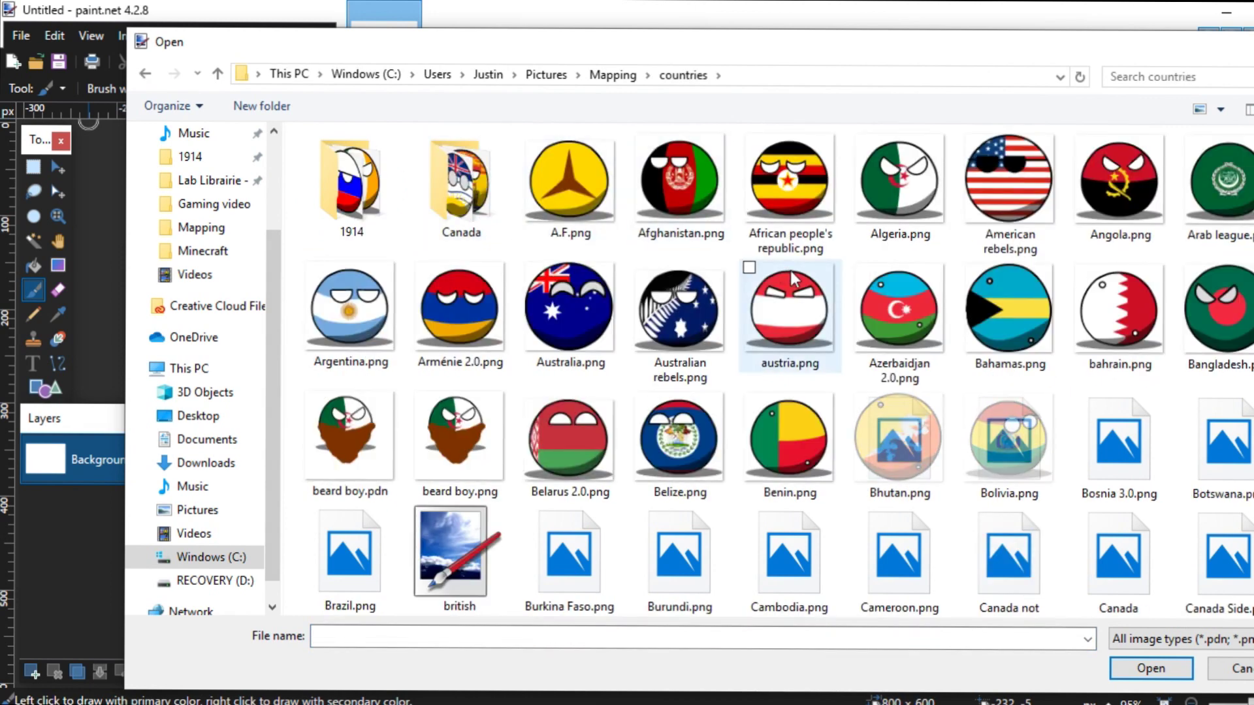
pyautogui.scroll(-5, 792, 279)
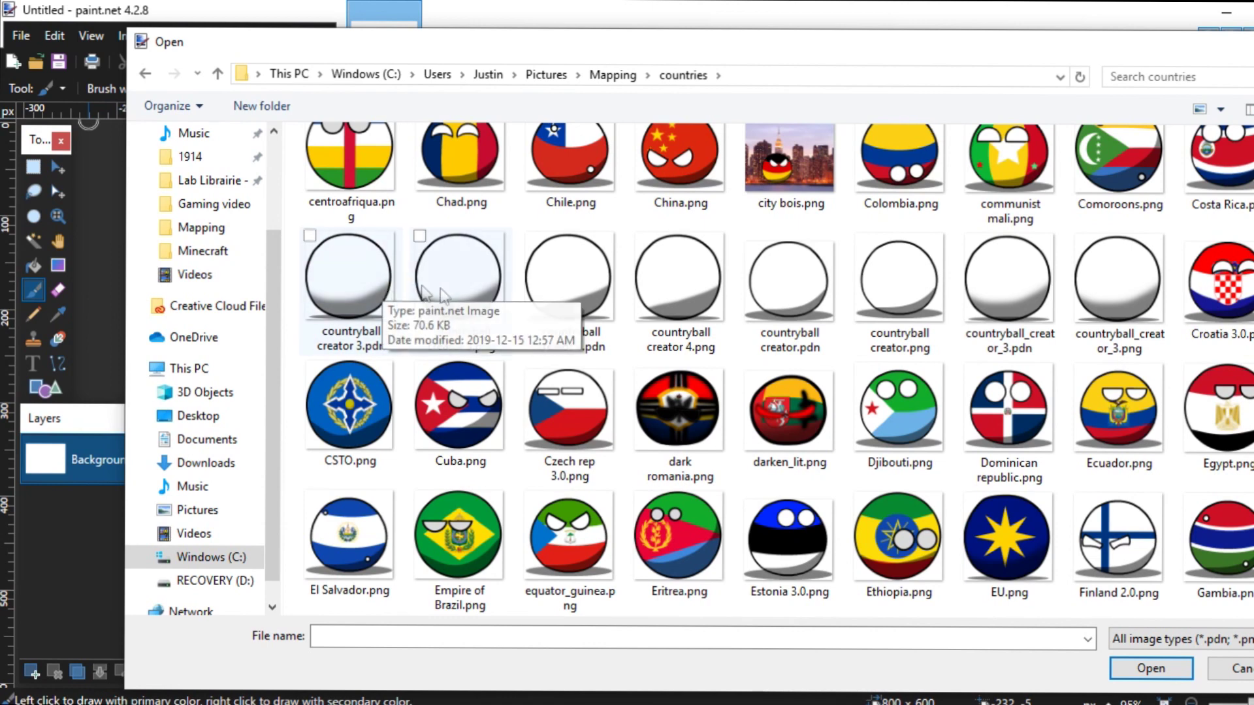
pyautogui.doubleClick(889, 299)
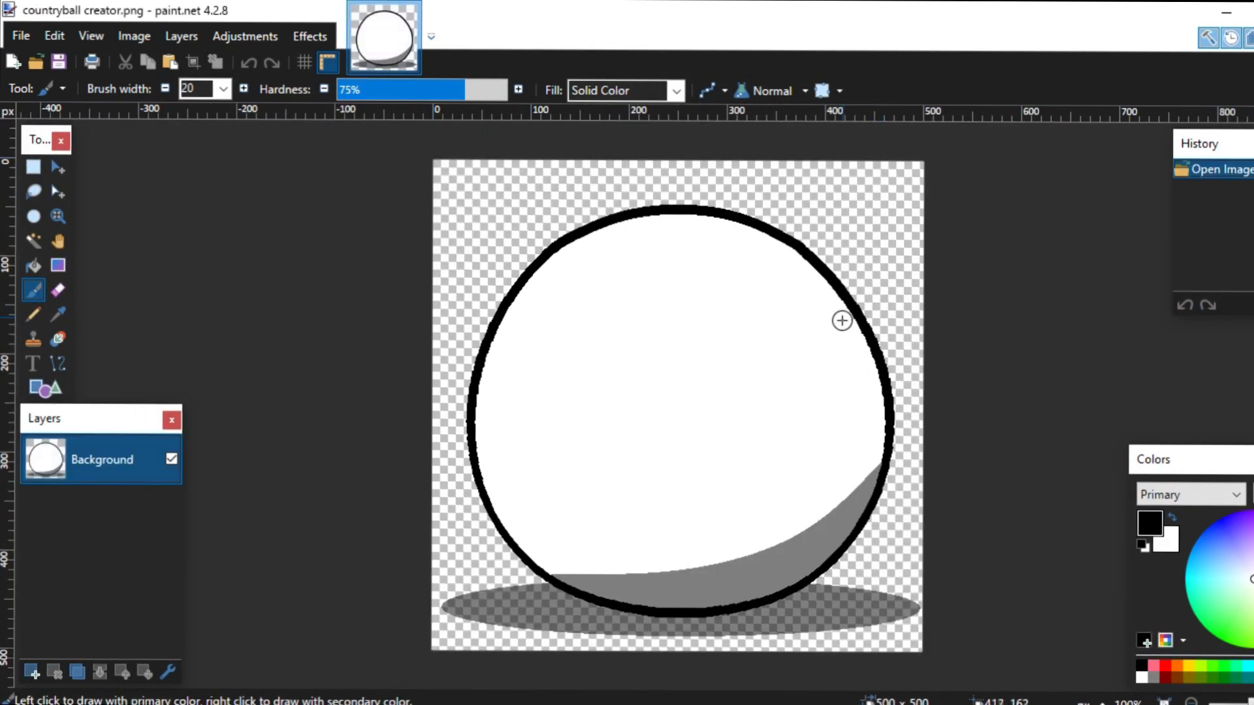
# Close the flat PNG and open the layered countryball creator.pdn instead
pyautogui.click(411, 13)
pyautogui.click(38, 62)
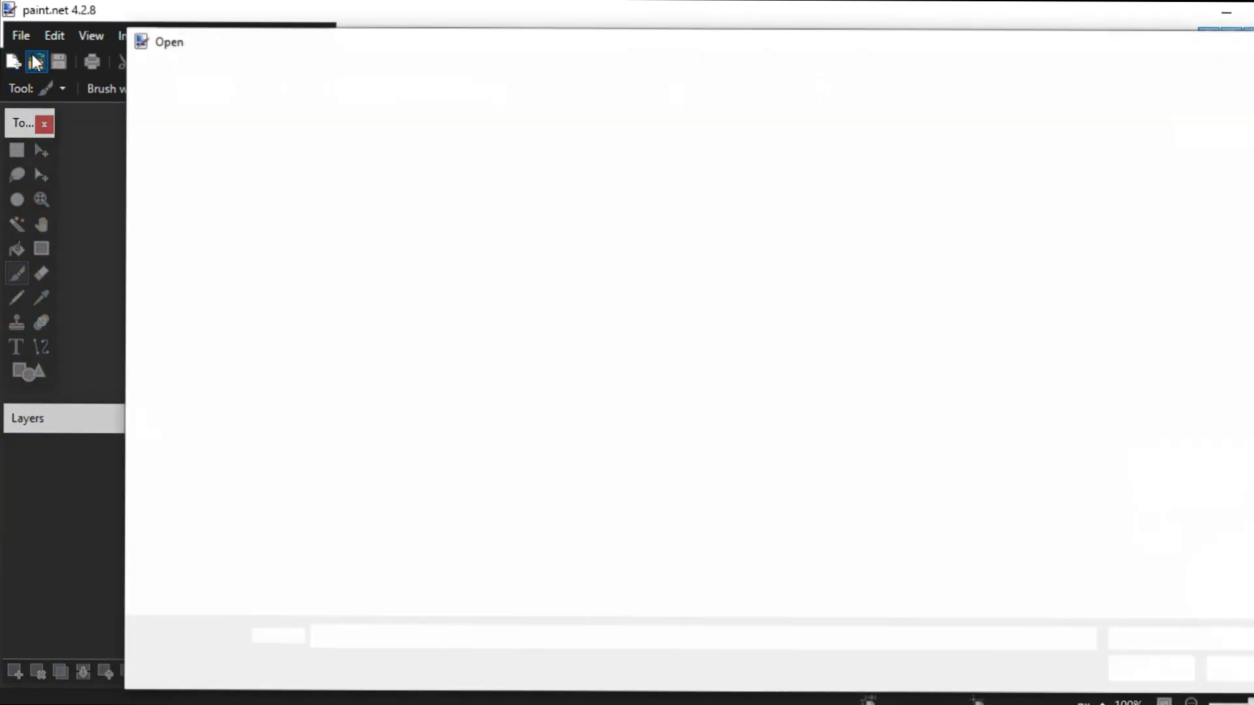
pyautogui.scroll(-2, 704, 280)
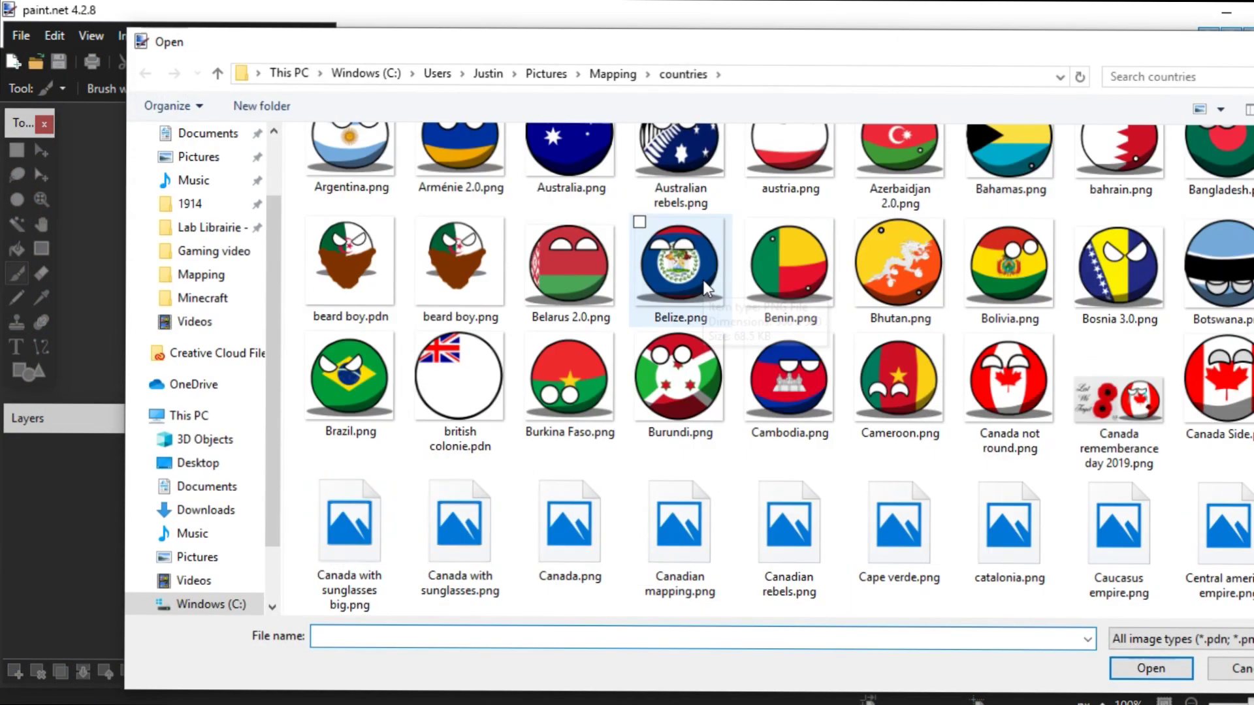
pyautogui.scroll(-3, 704, 281)
pyautogui.scroll(-2, 704, 280)
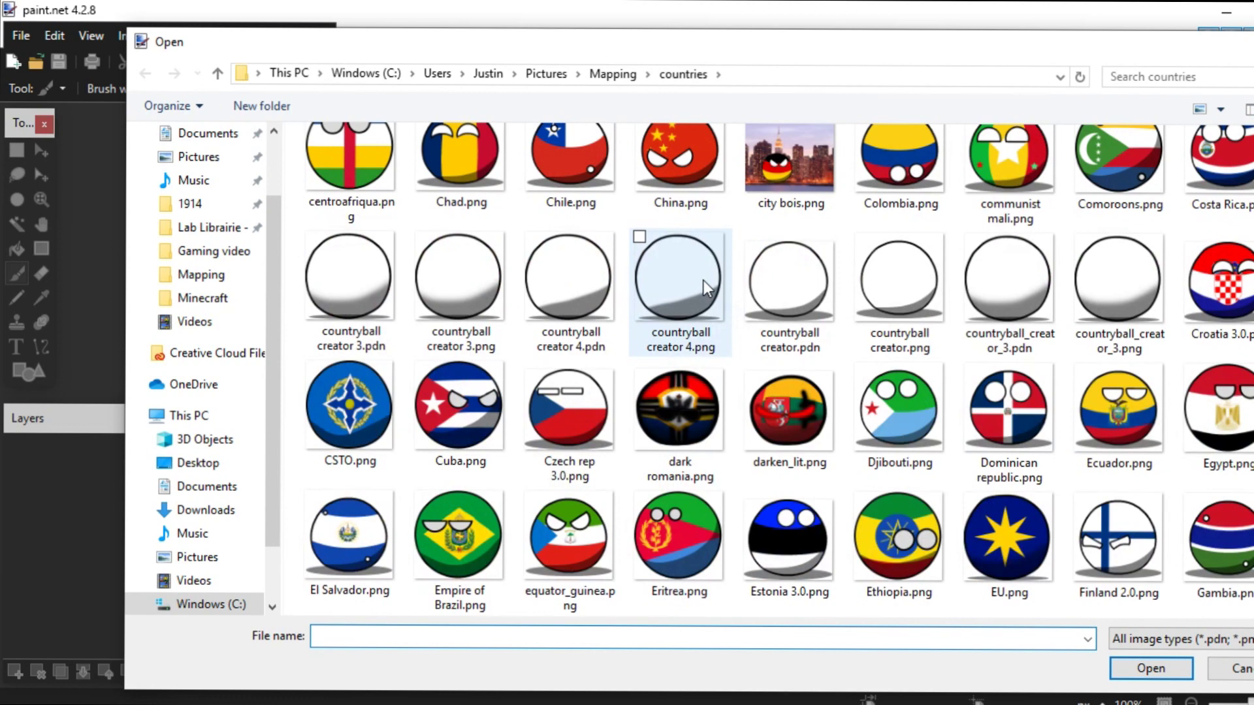
pyautogui.doubleClick(813, 295)
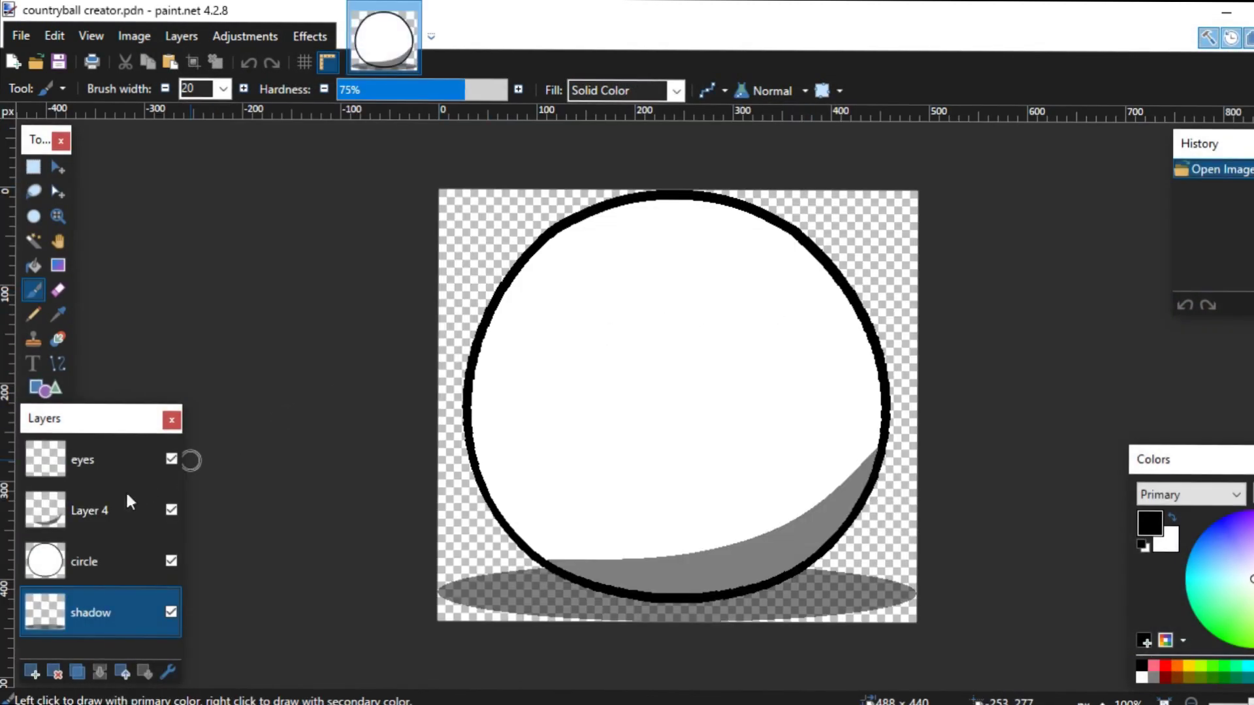
# Paint Bucket the circle layer's interior blue, then bring up the Open file browser
pyautogui.click(97, 560)
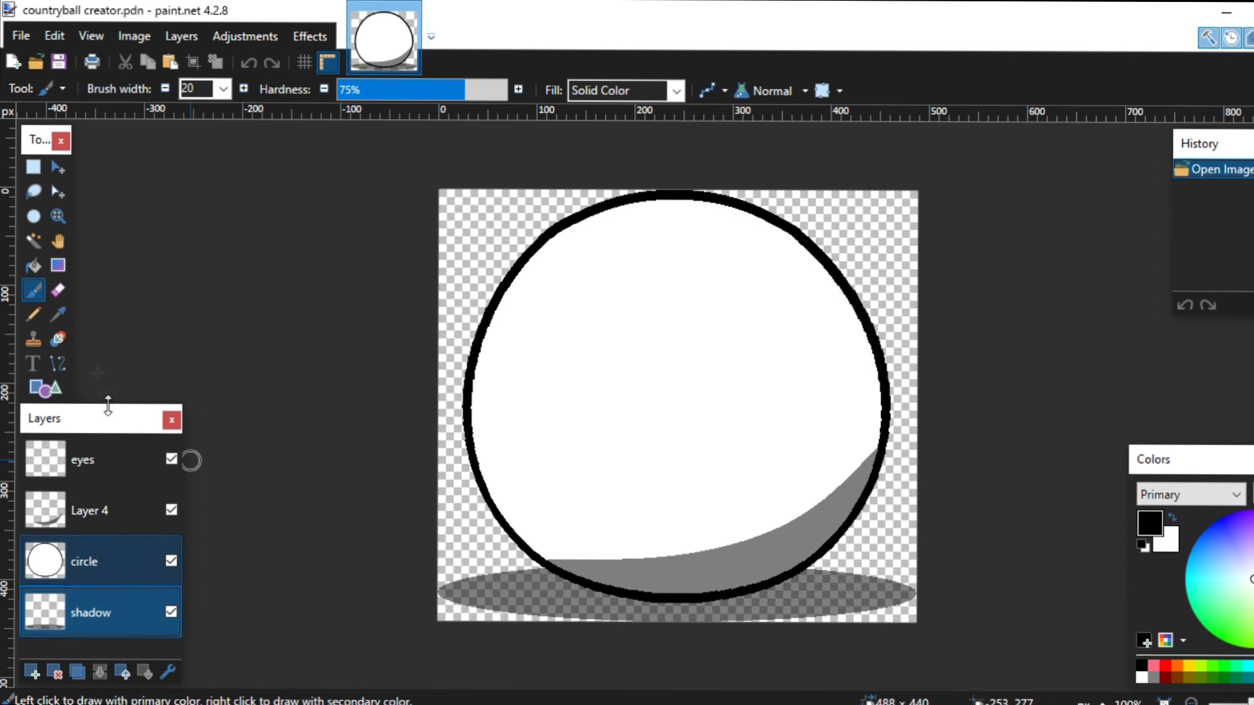
pyautogui.click(35, 266)
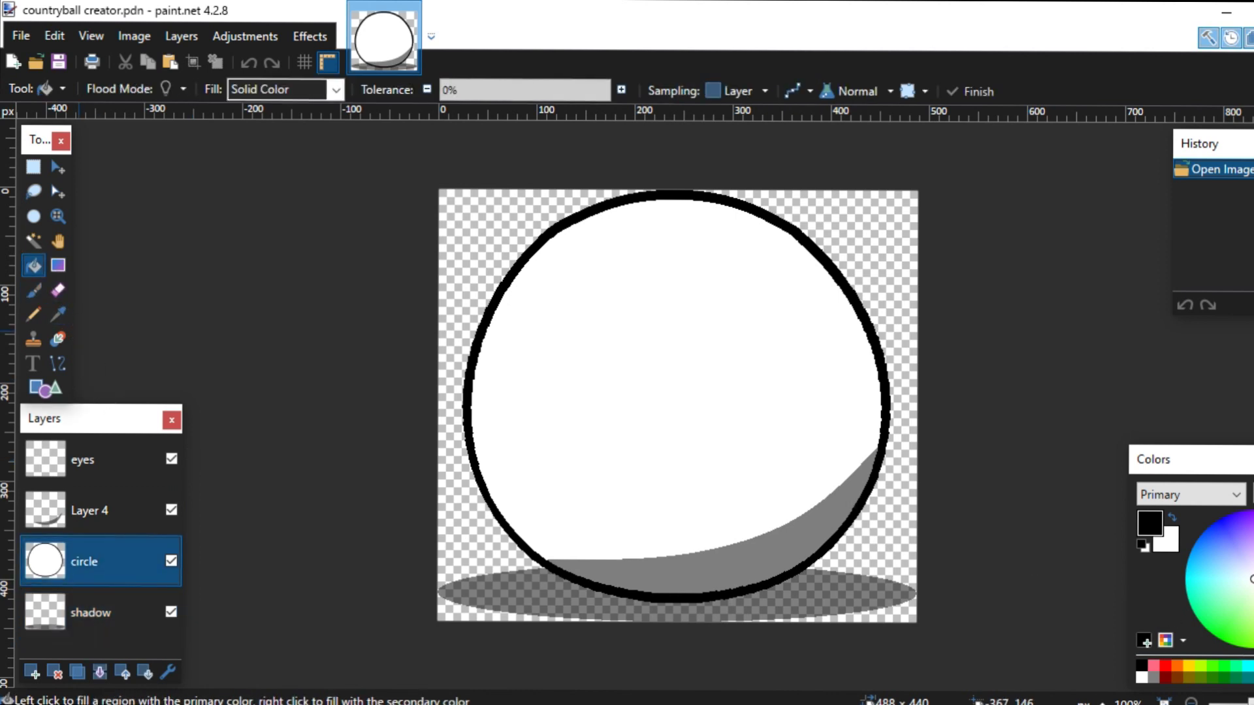
pyautogui.click(1211, 527)
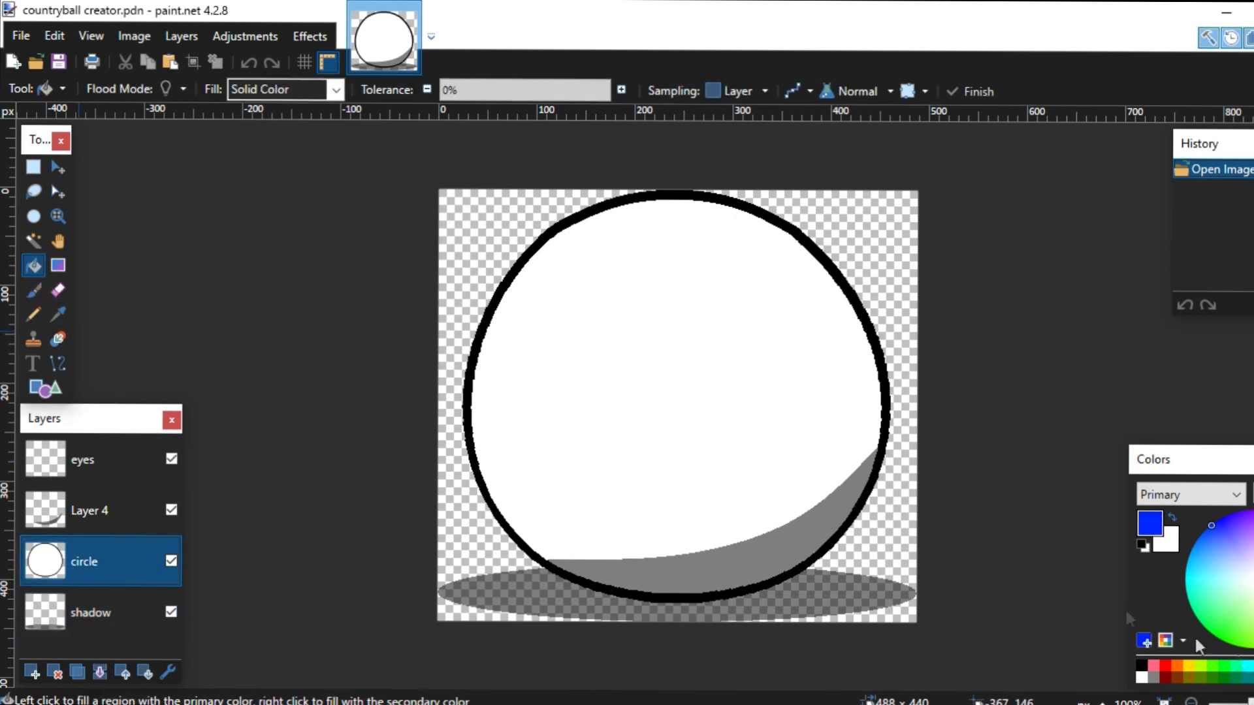
pyautogui.click(680, 445)
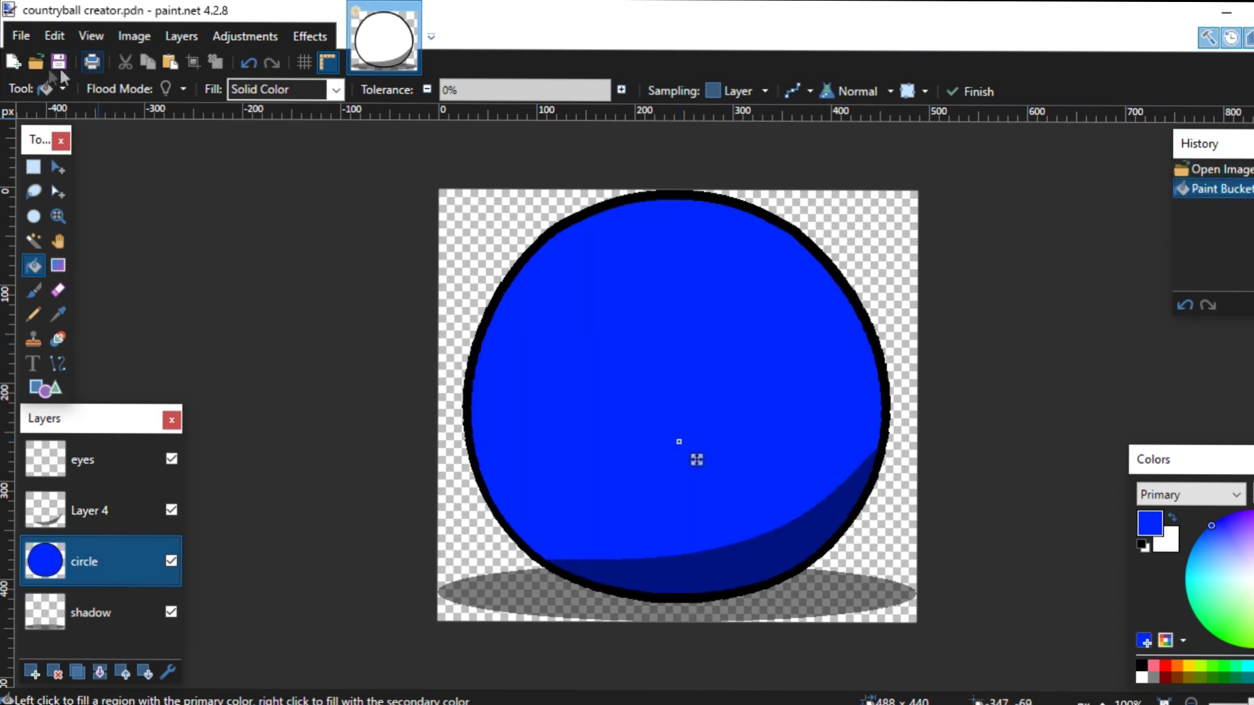
pyautogui.click(39, 65)
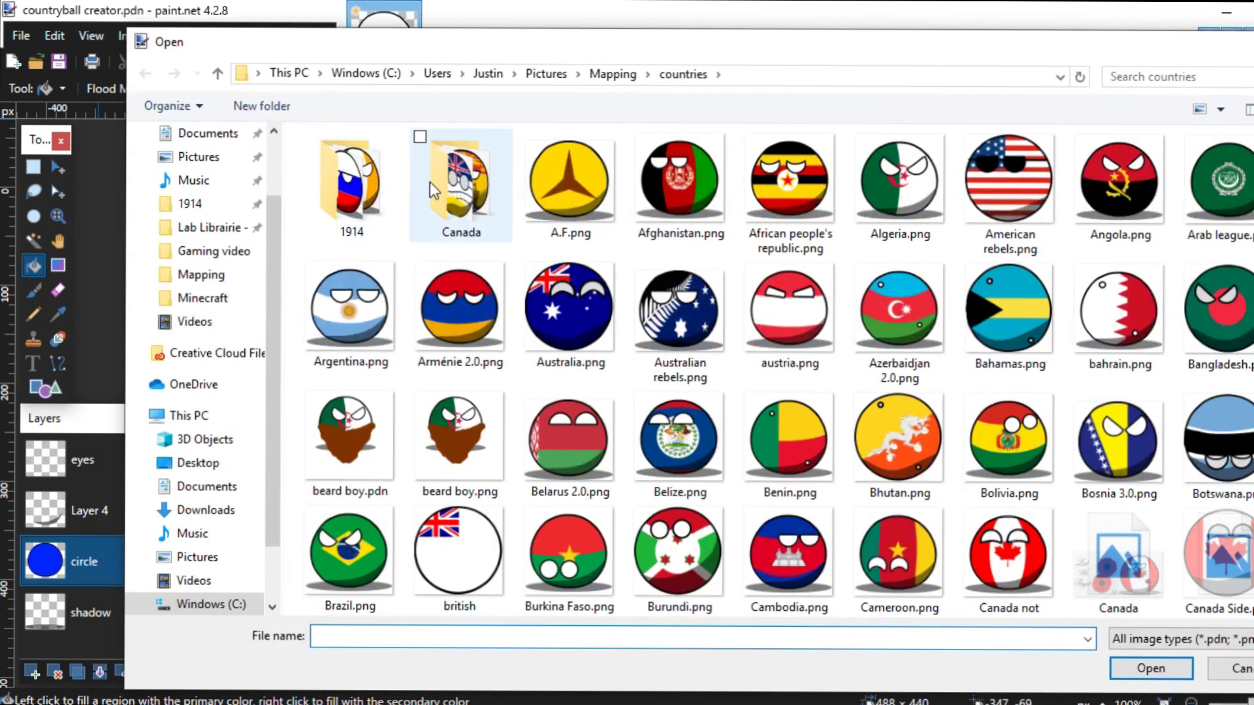
# Cancel the file browser from the 1914 folder and refill the circle with red
pyautogui.doubleClick(391, 184)
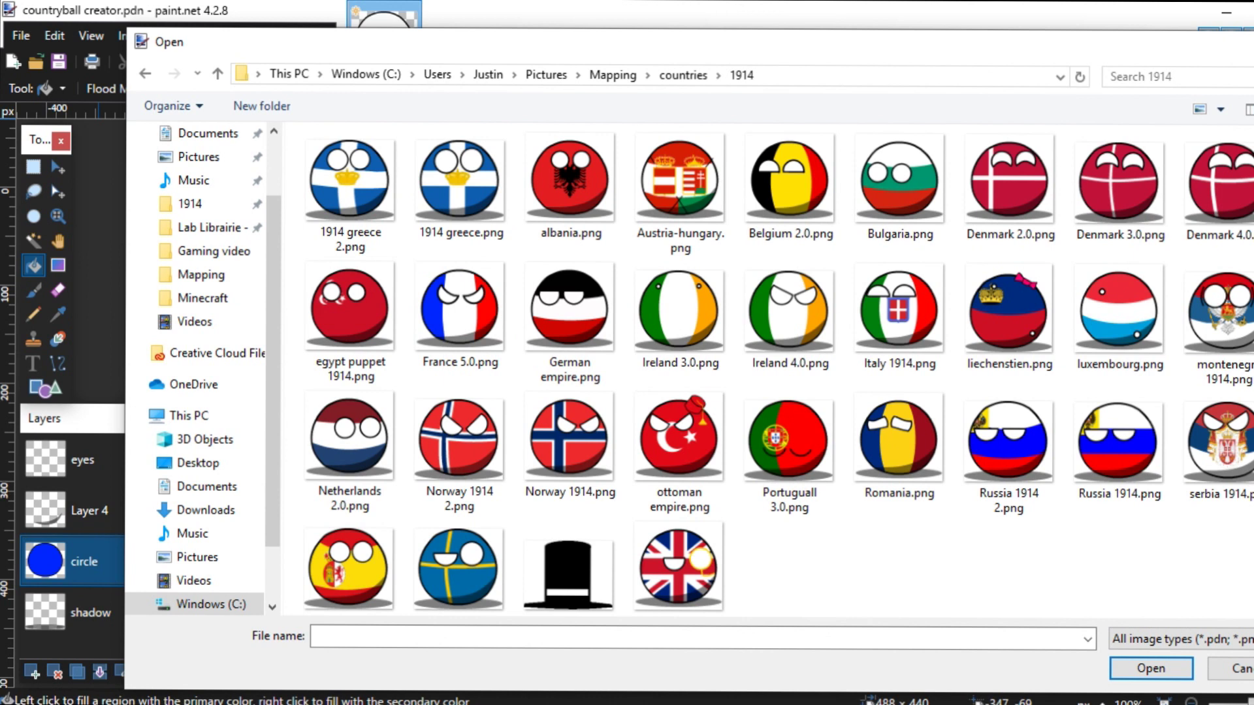
pyautogui.press('Escape')
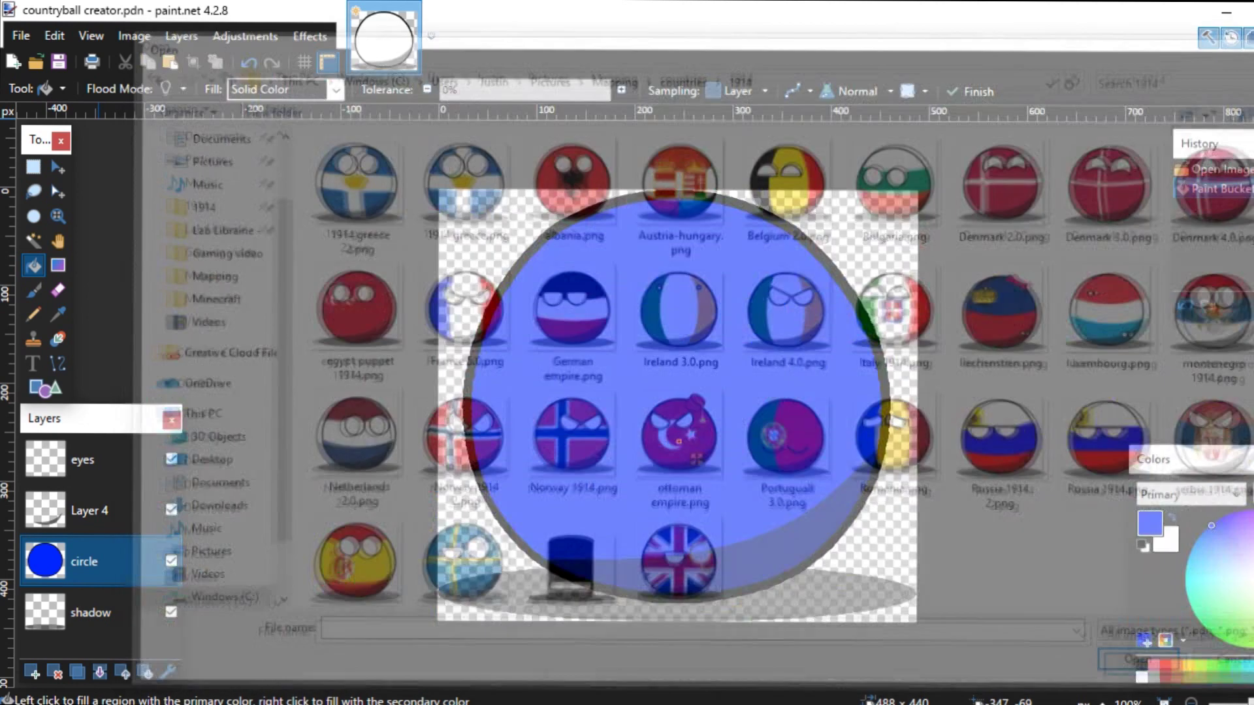
pyautogui.click(1166, 671)
pyautogui.rightClick(796, 392)
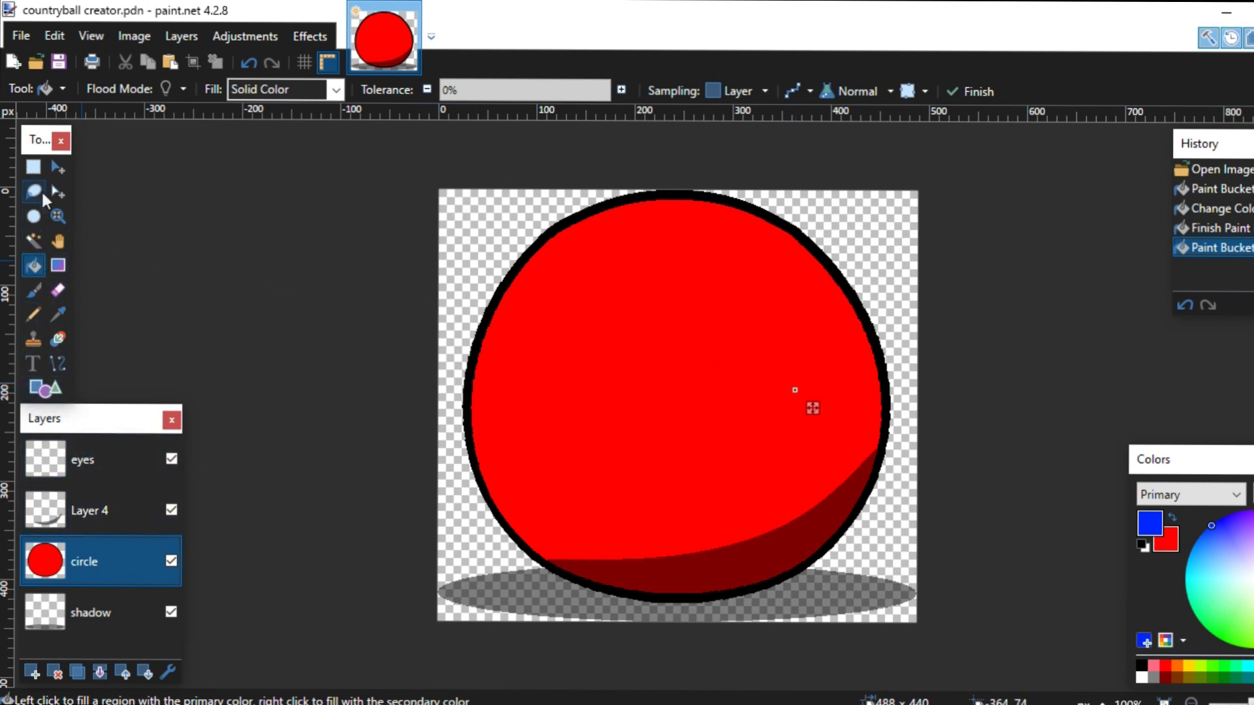
# Magic Wand select the red interior of the ball
pyautogui.click(33, 241)
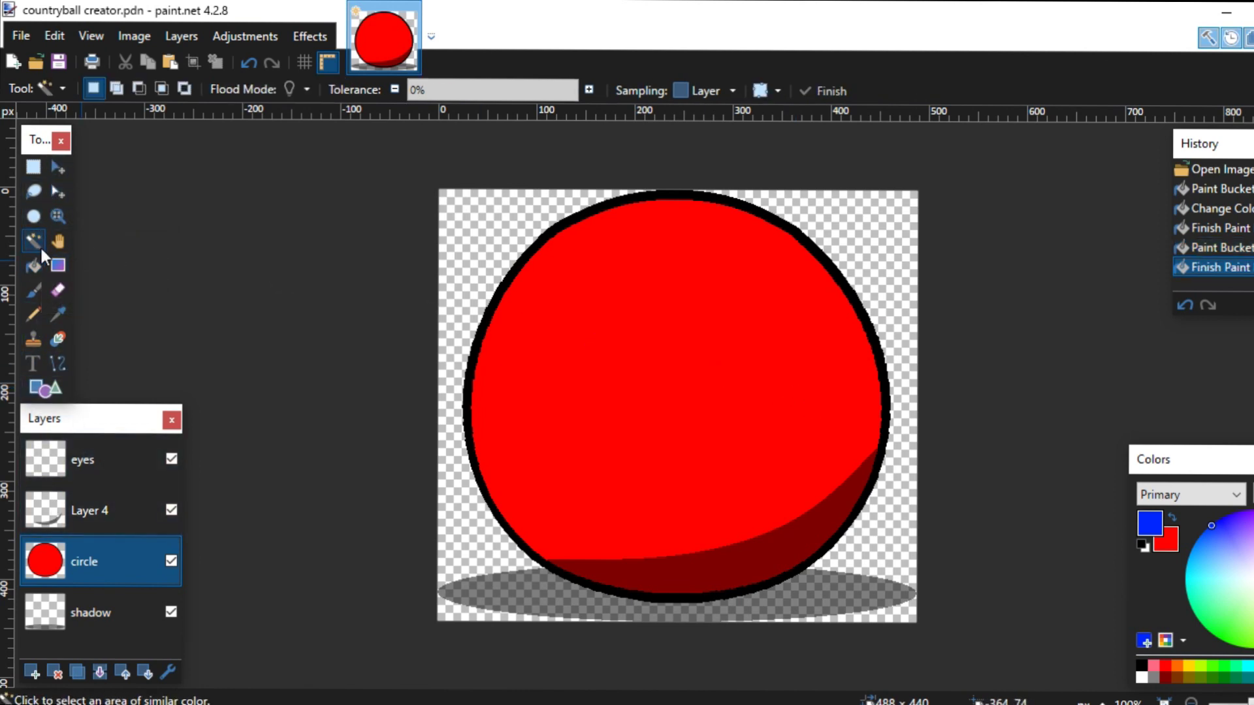
pyautogui.click(35, 265)
pyautogui.click(33, 241)
pyautogui.click(710, 312)
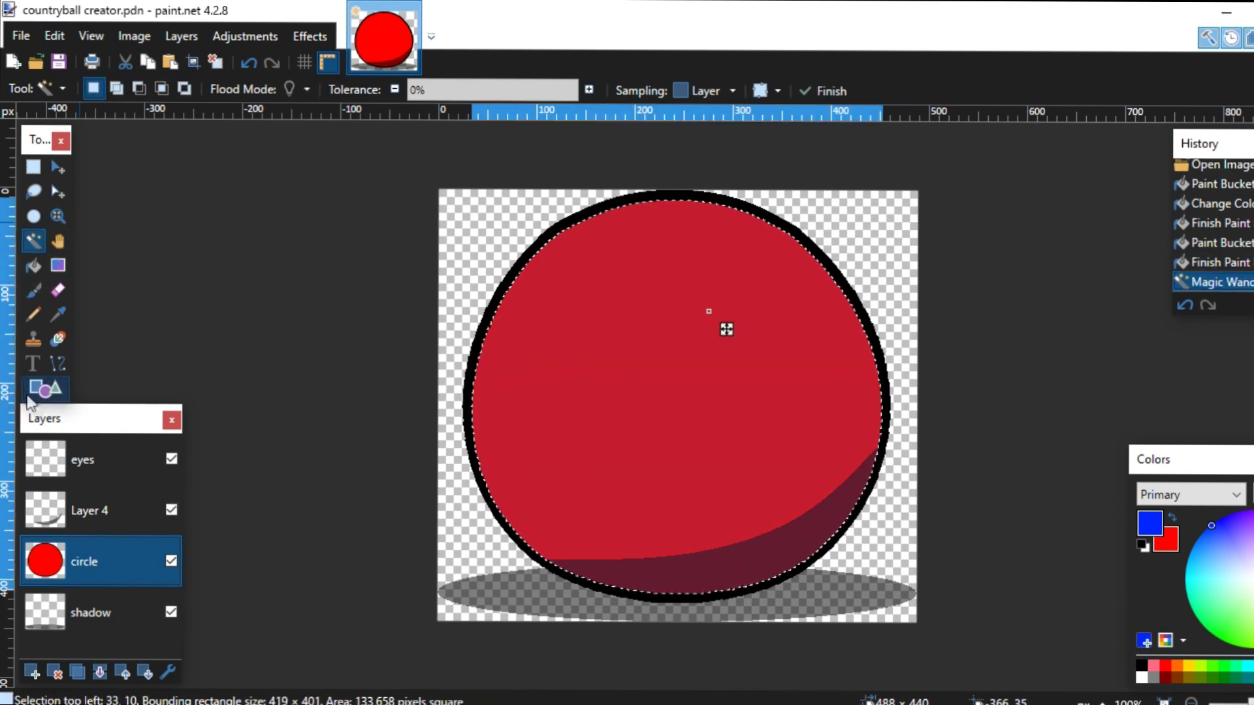
# Draw a tall filled white ellipse as the ball's middle band
pyautogui.click(44, 390)
pyautogui.click(128, 89)
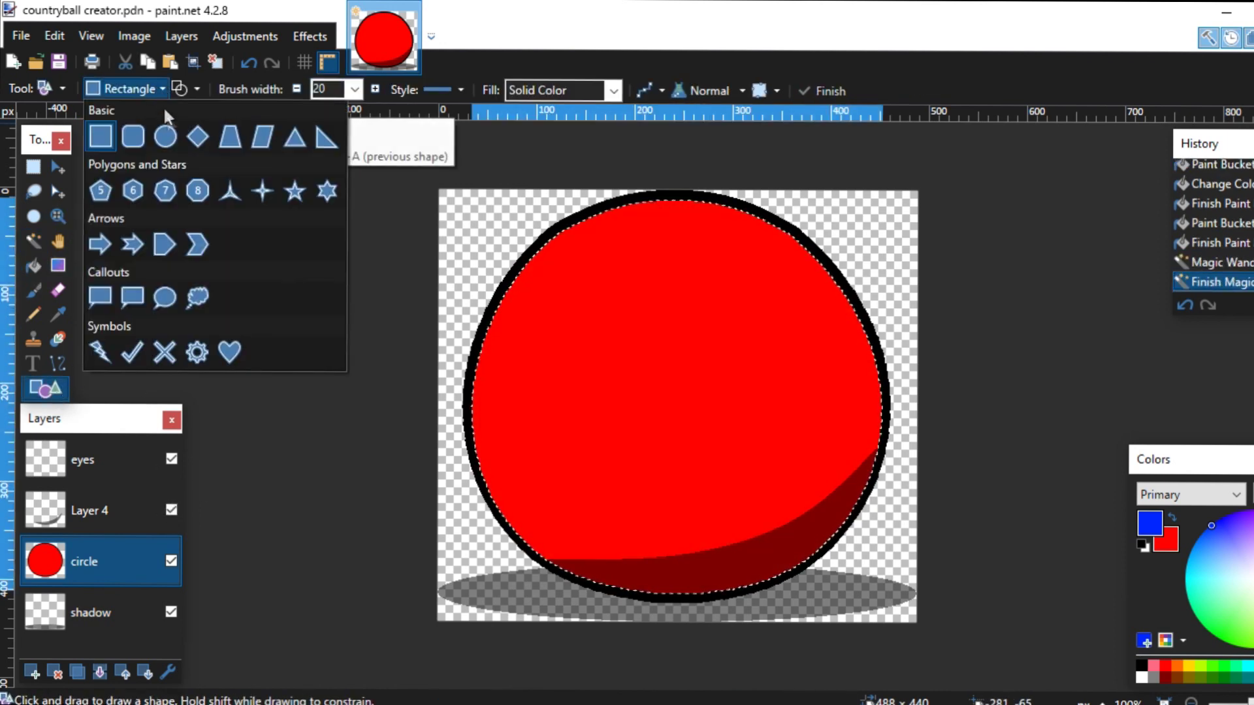
pyautogui.click(158, 131)
pyautogui.click(162, 88)
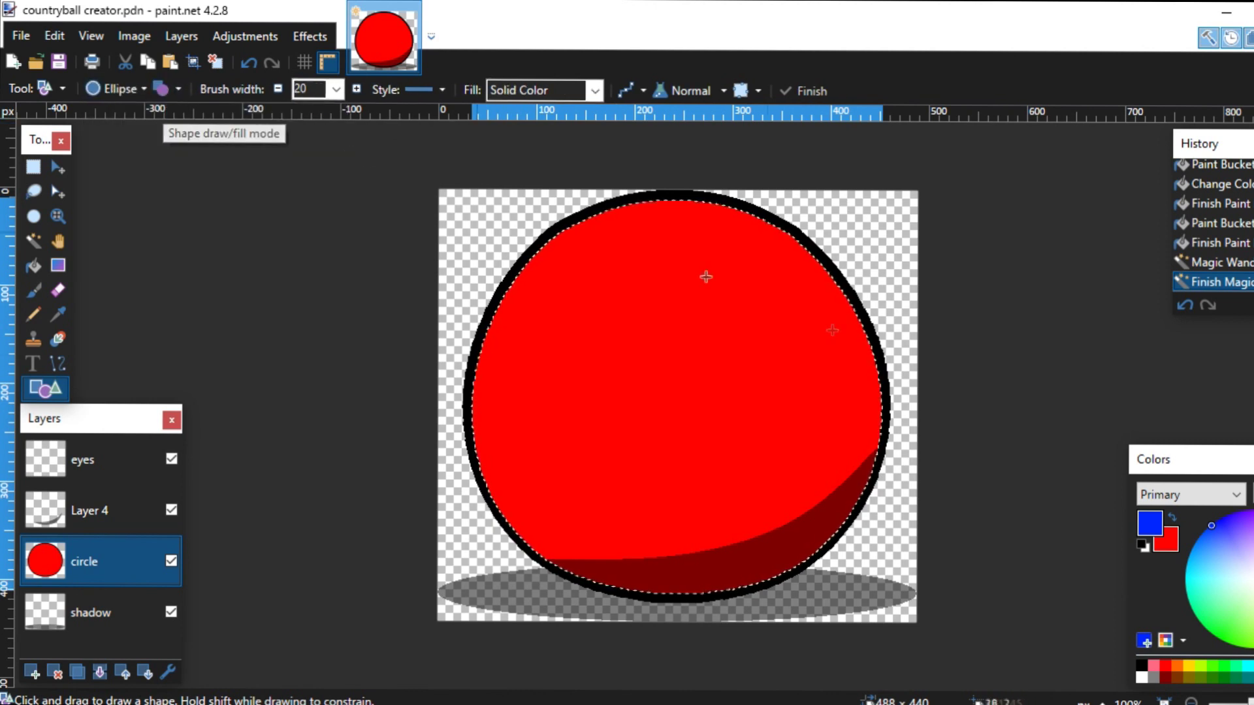
pyautogui.click(1143, 679)
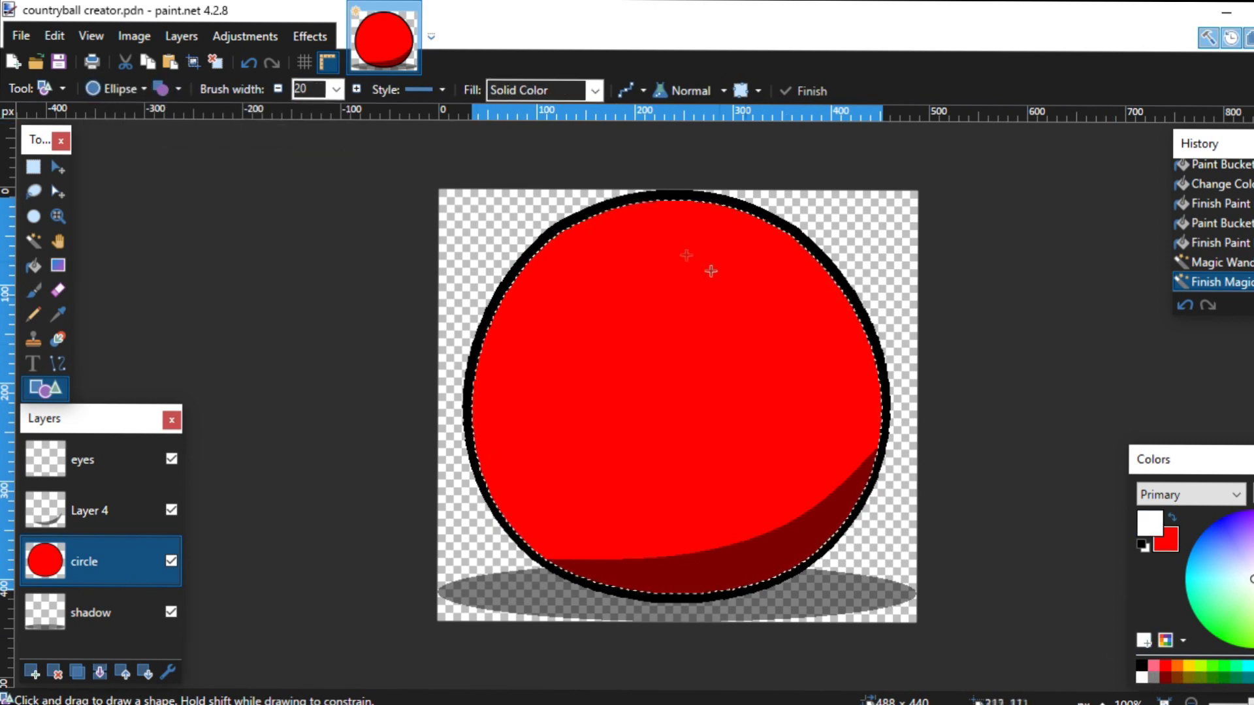
pyautogui.moveTo(553, 169); pyautogui.dragTo(796, 640)
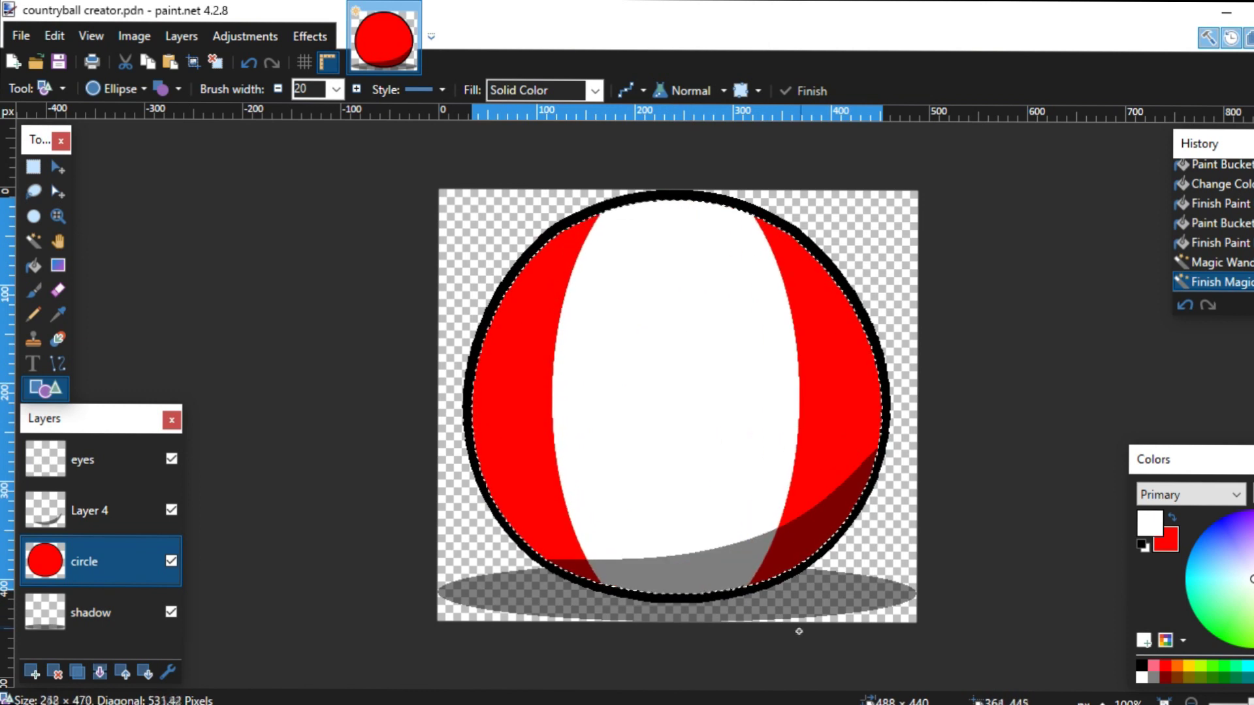
pyautogui.moveTo(796, 640); pyautogui.dragTo(797, 642)
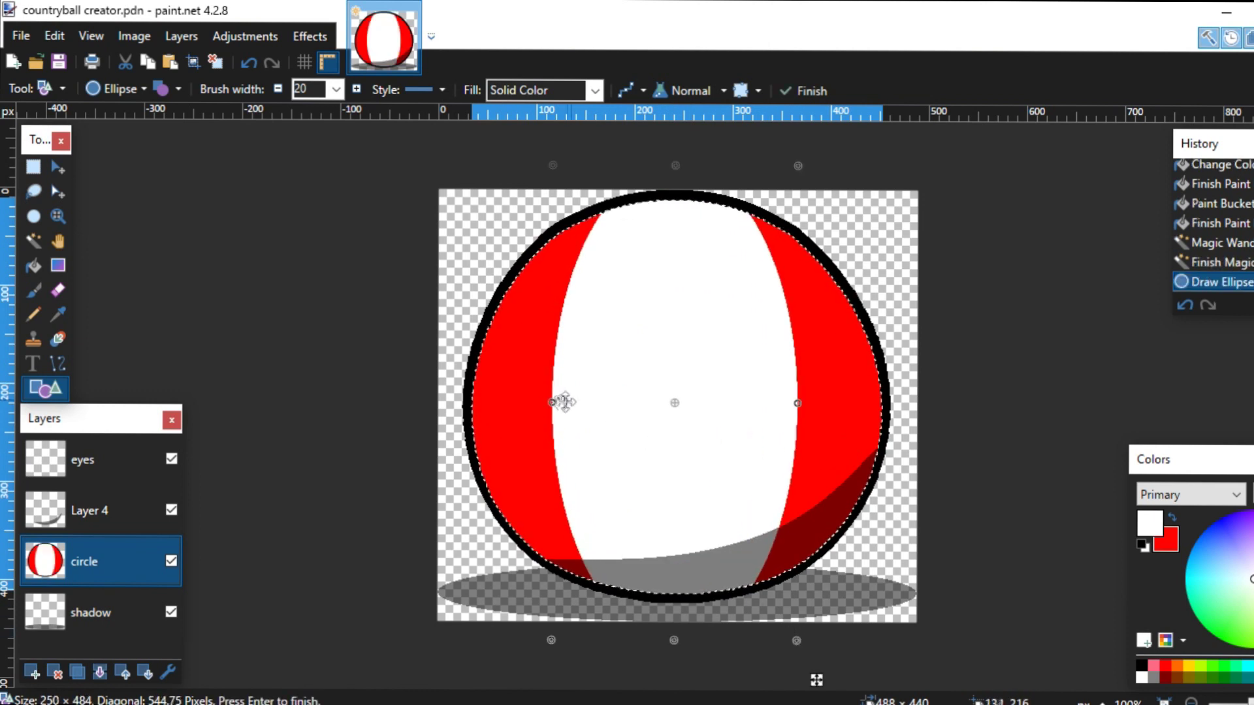
pyautogui.moveTo(555, 405); pyautogui.dragTo(569, 405)
pyautogui.click(216, 64)
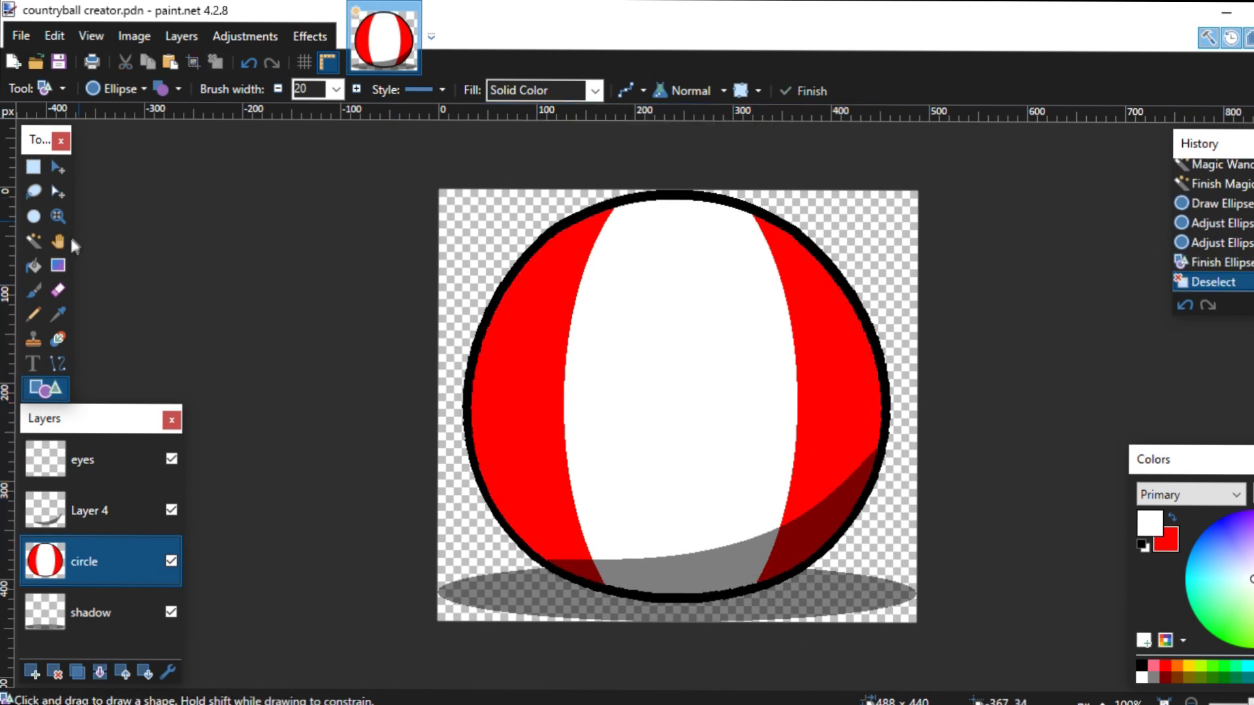
# Fill the left red section of the ball with blue
pyautogui.click(33, 267)
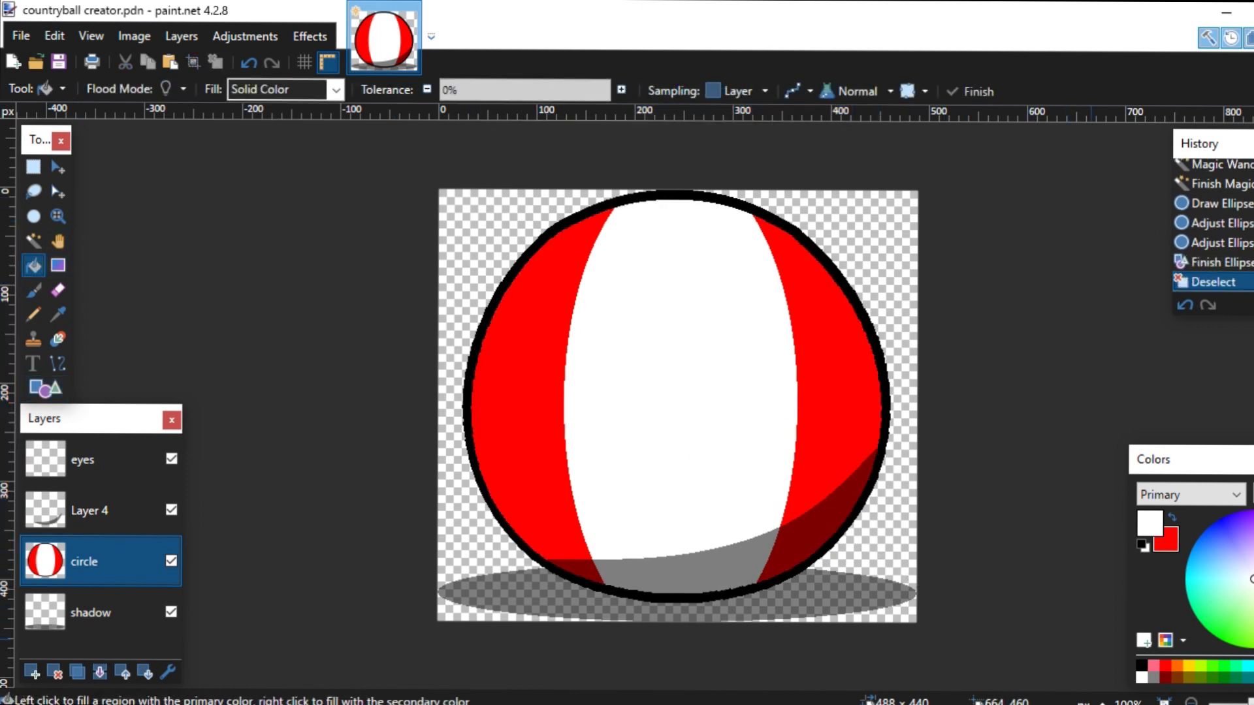
pyautogui.click(510, 393)
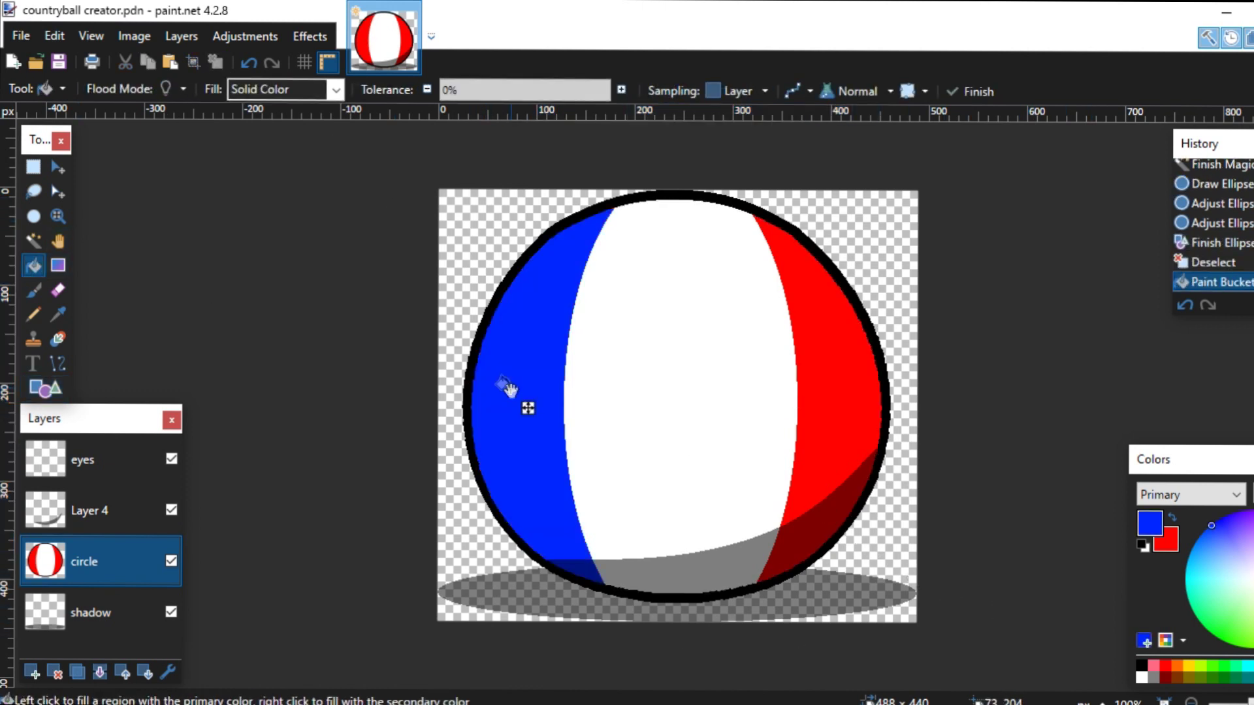
pyautogui.click(58, 217)
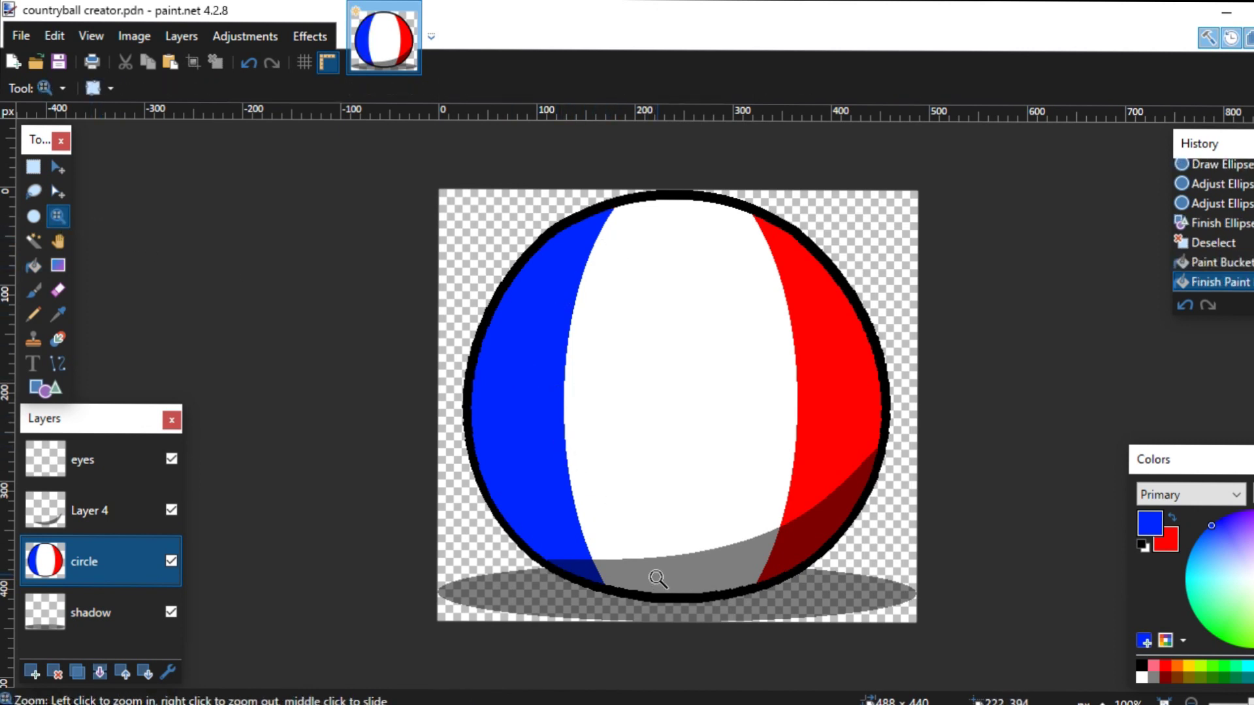
# On the eyes layer, ready the Ellipse tool with black/white colours and outline width 8
pyautogui.click(119, 461)
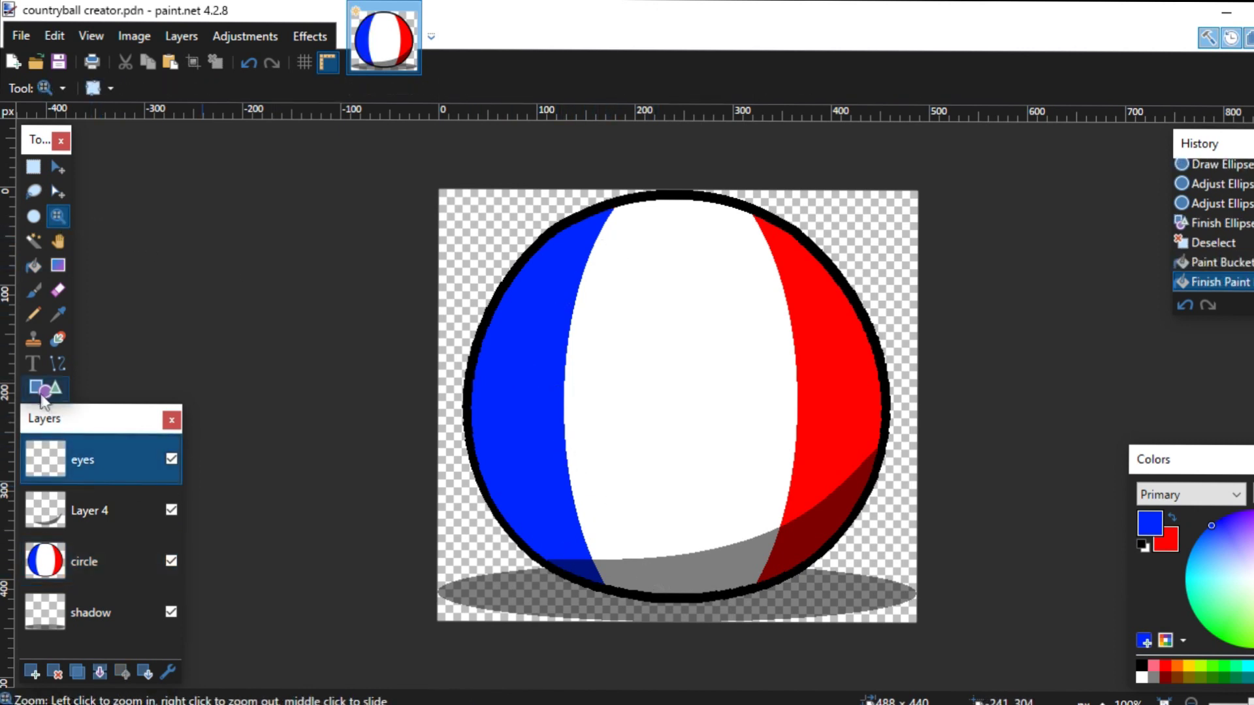
pyautogui.click(45, 390)
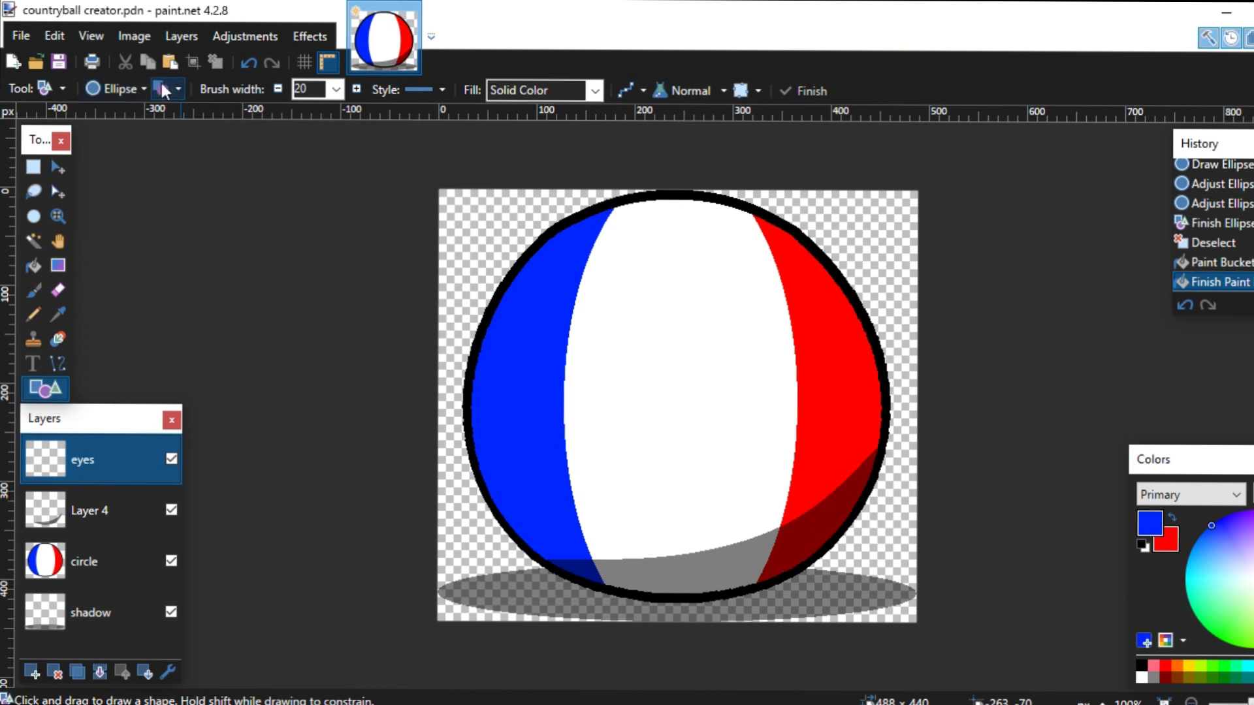
pyautogui.click(1144, 543)
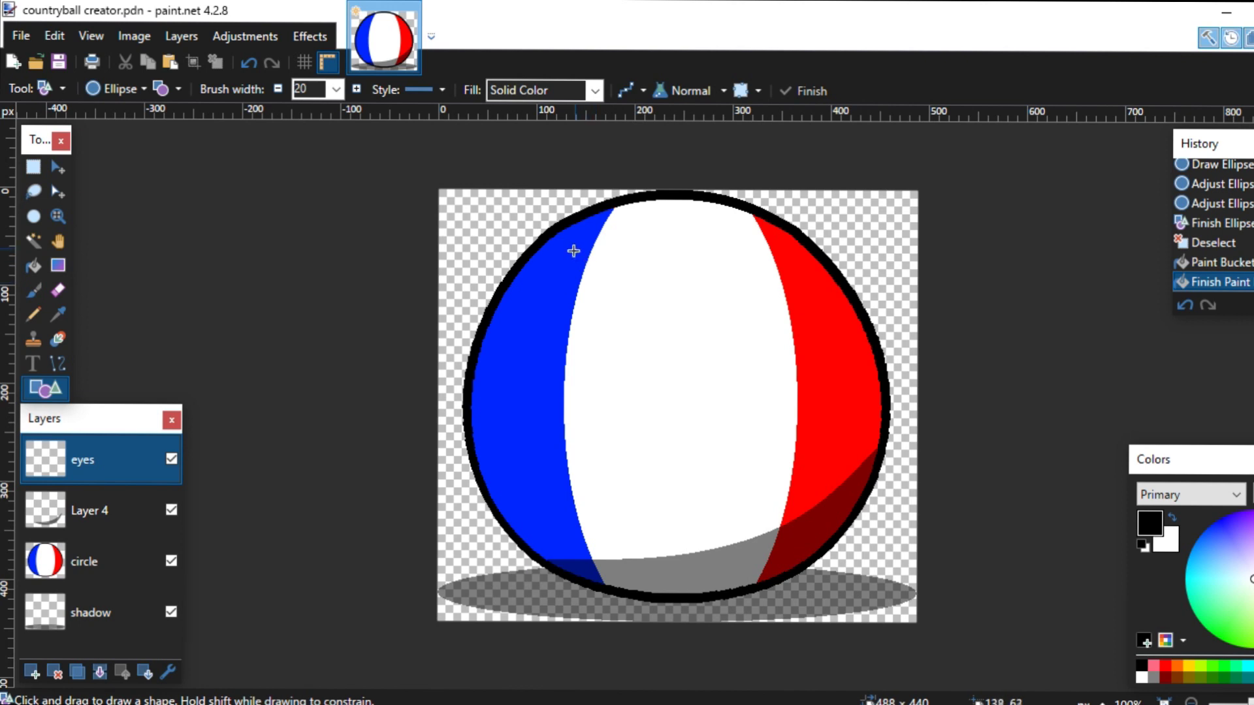
pyautogui.moveTo(572, 251); pyautogui.dragTo(656, 349)
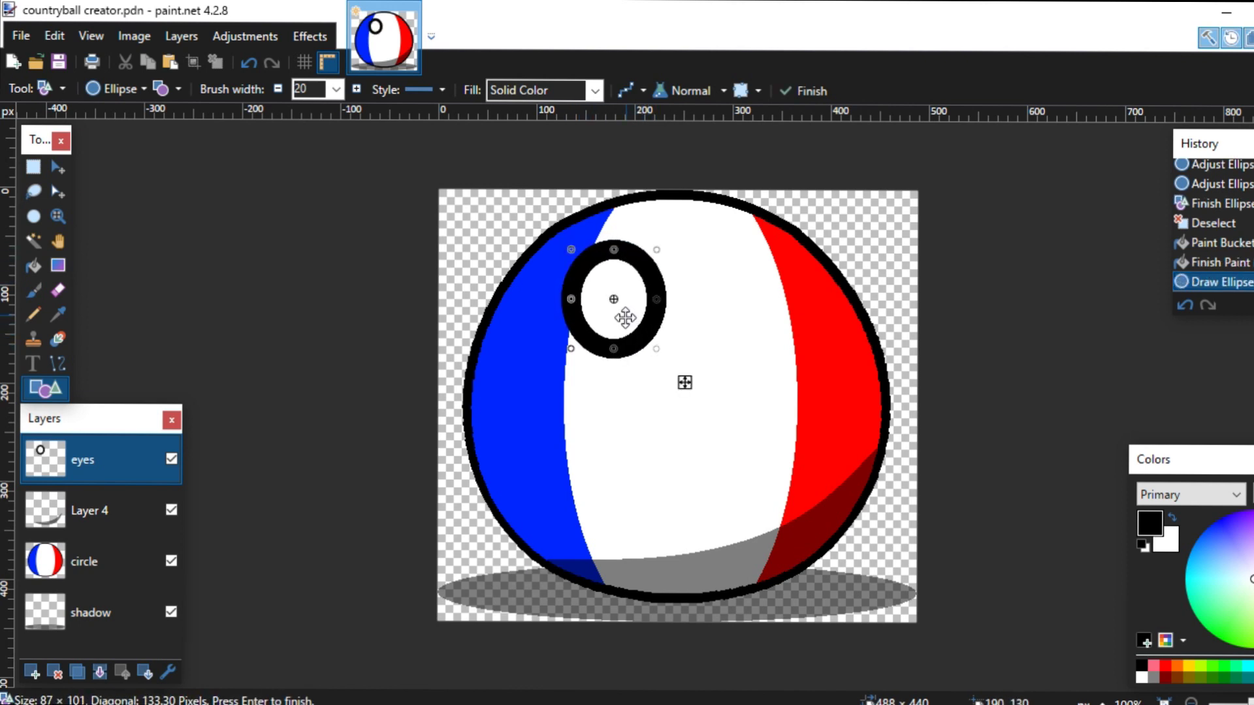
pyautogui.hotkey('ctrl', 'z')
pyautogui.click(333, 90)
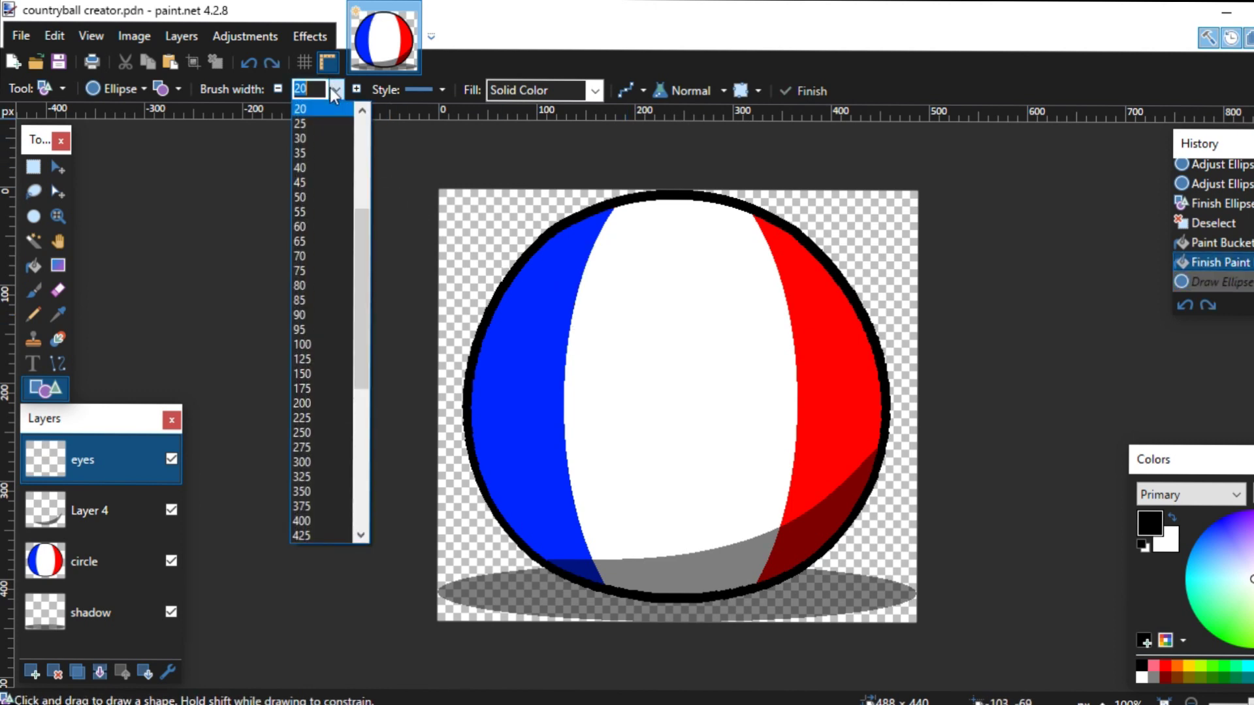
pyautogui.scroll(5, 321, 209)
pyautogui.click(311, 209)
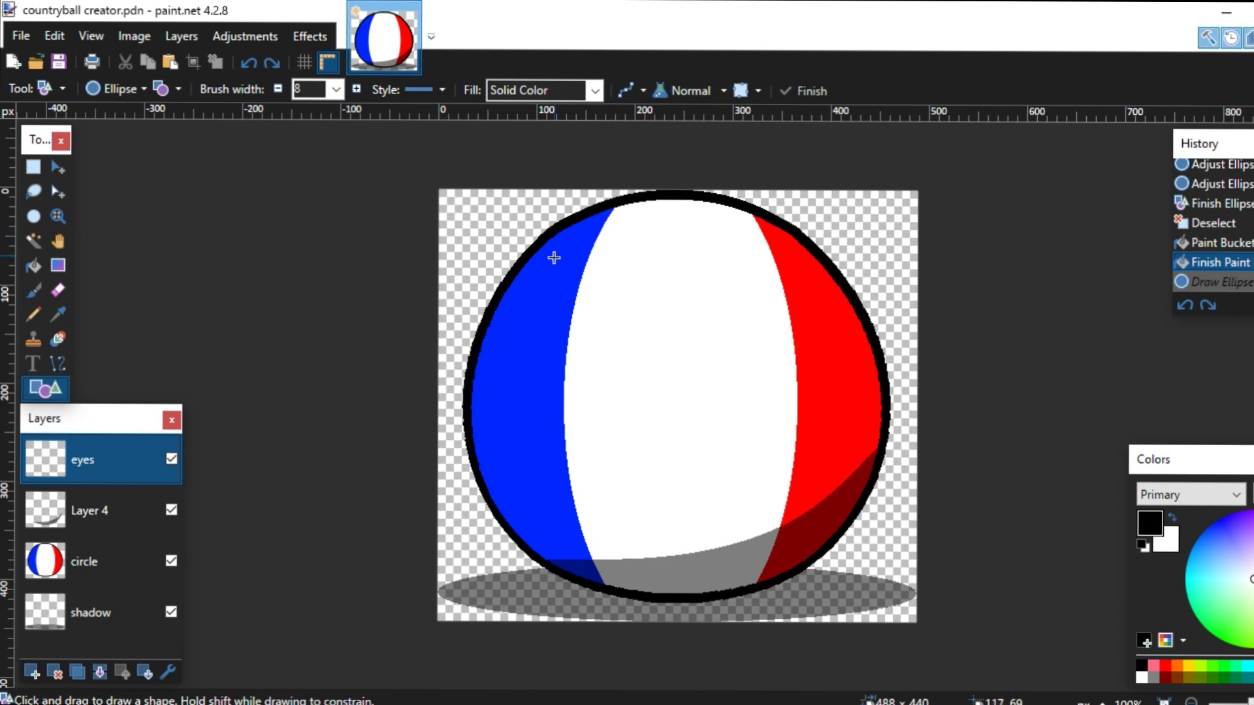
# Draw the left and right black-outlined white eyes on the upper face
pyautogui.moveTo(554, 258); pyautogui.dragTo(695, 399)
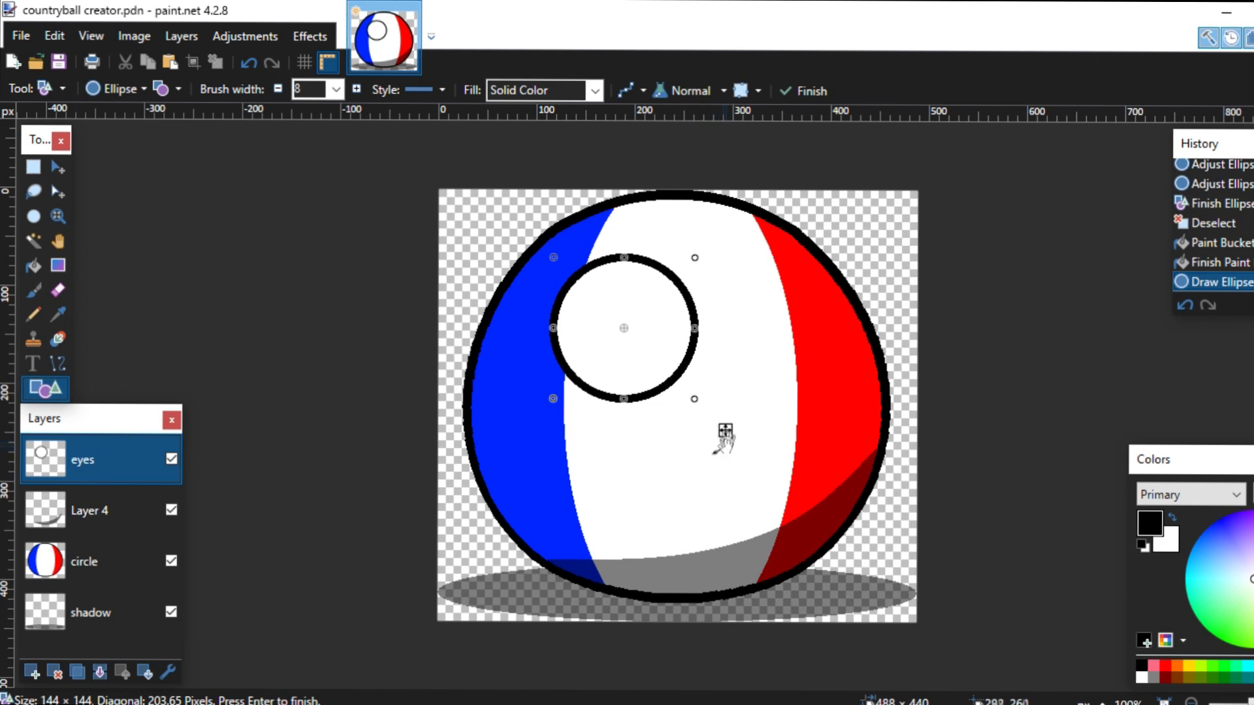
pyautogui.moveTo(726, 434); pyautogui.dragTo(654, 372)
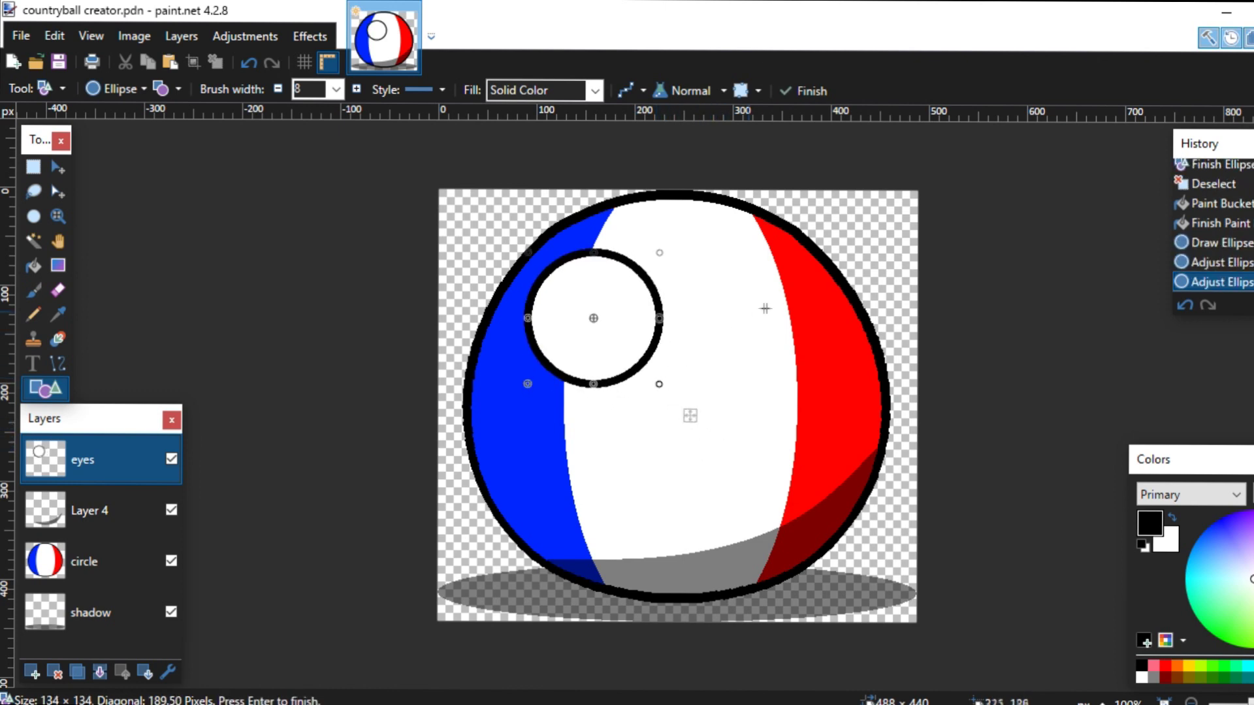
pyautogui.press('Return')
pyautogui.moveTo(533, 255)
pyautogui.mouseDown()
pyautogui.moveTo(650, 403)
pyautogui.moveTo(670, 395)
pyautogui.moveTo(696, 415)
pyautogui.moveTo(837, 411)
pyautogui.mouseUp()
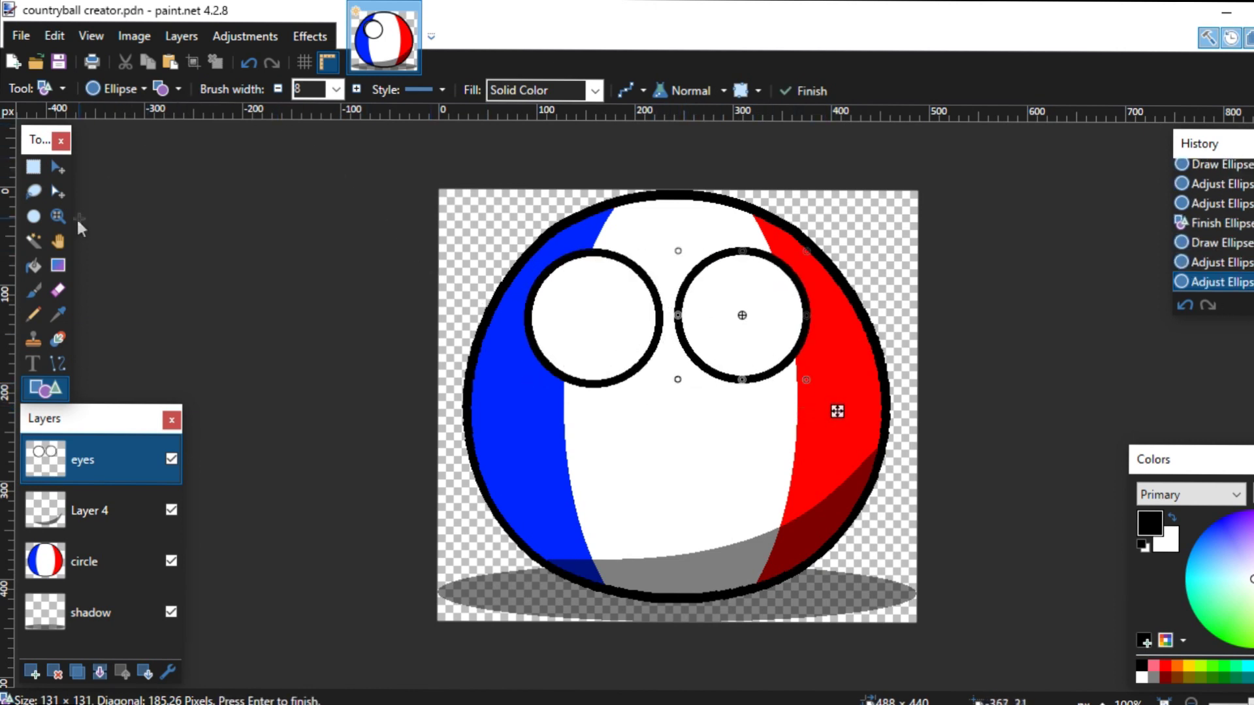
pyautogui.click(59, 216)
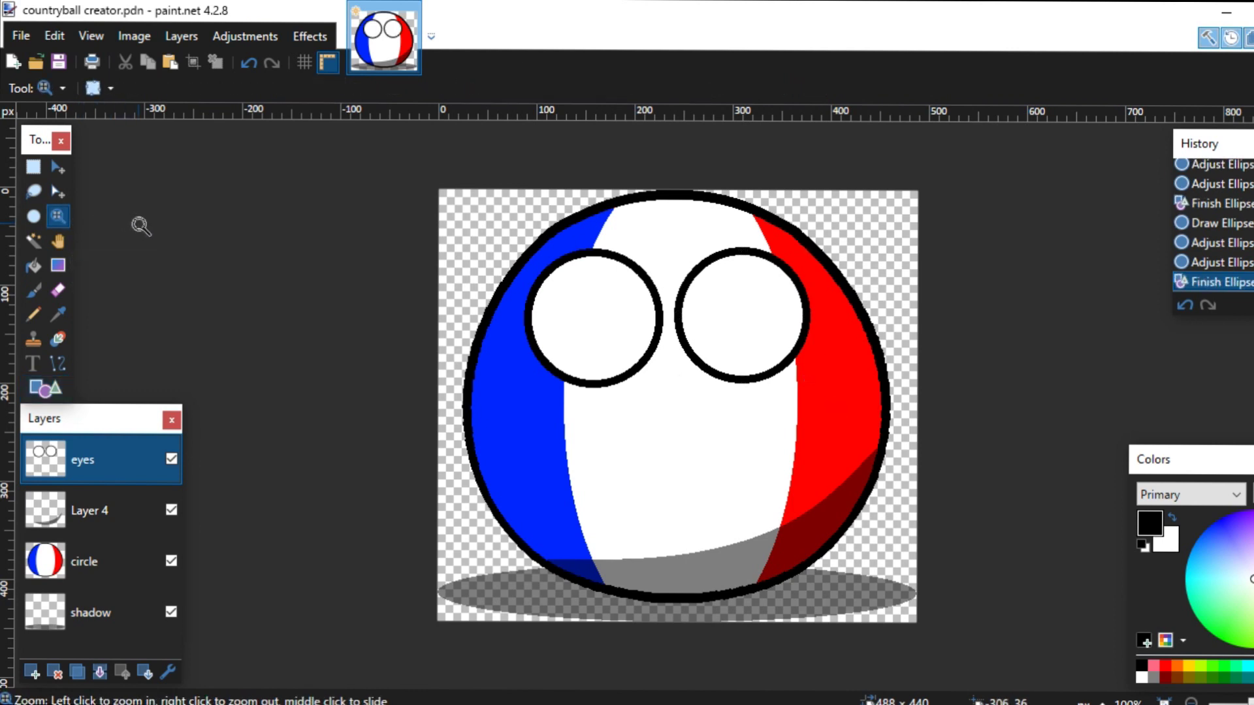